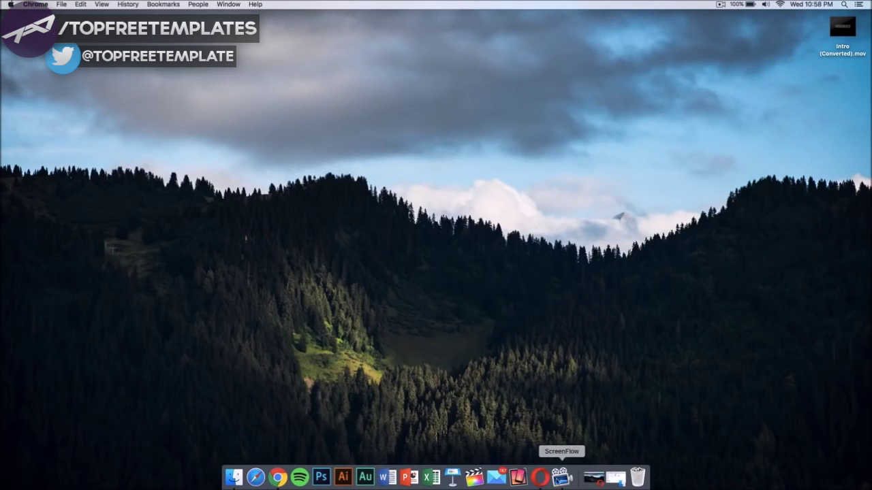
# - In Opera, close the Unsplash tab and go to the After Effects CC free trial page
pyautogui.click(540, 478)
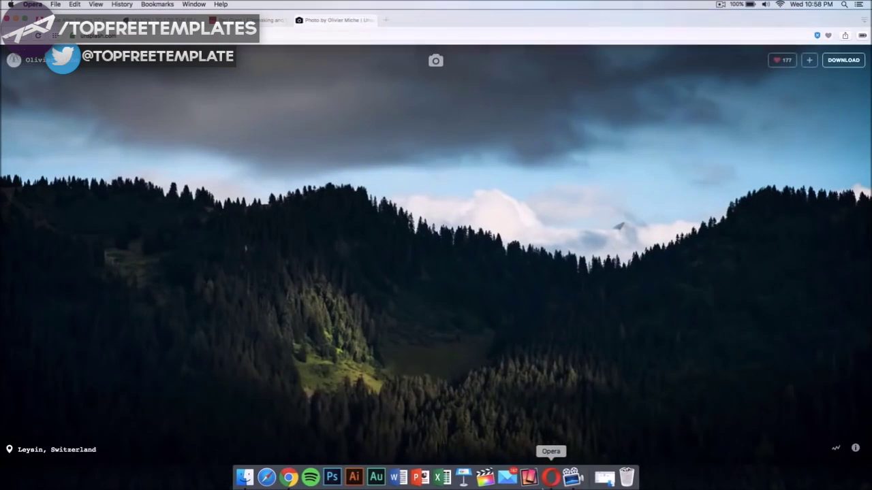
pyautogui.click(300, 21)
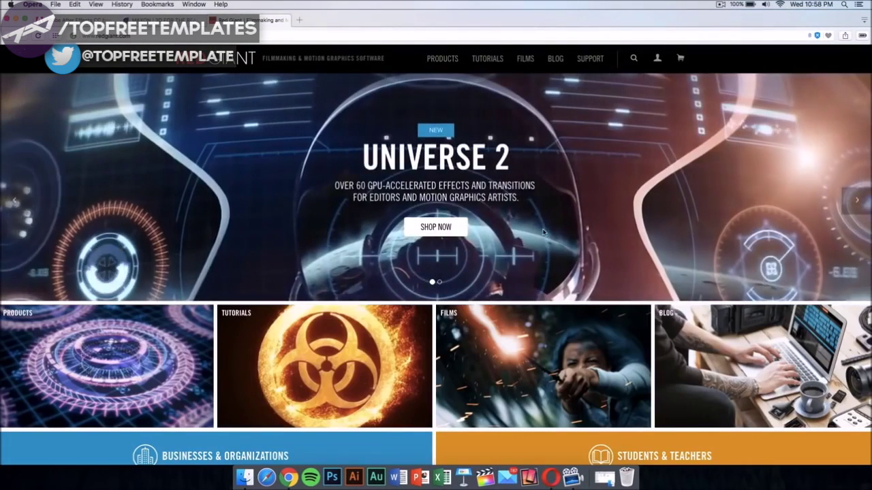
pyautogui.click(73, 19)
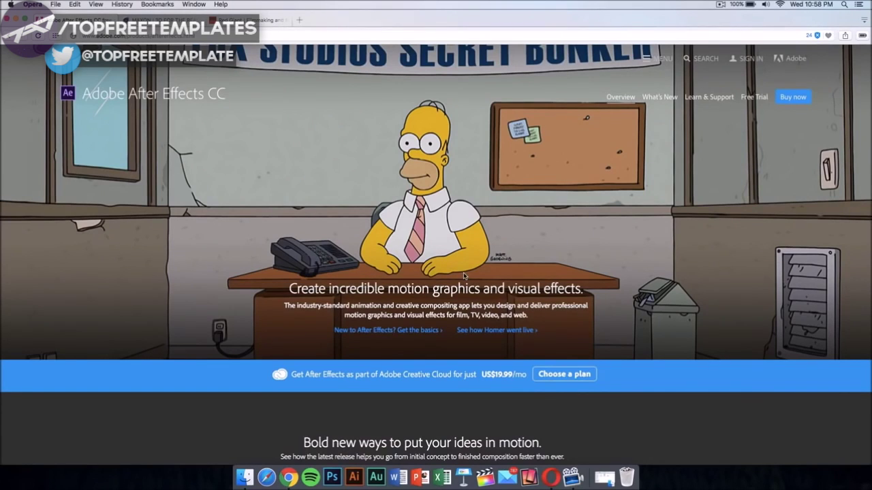
pyautogui.scroll(-10, 464, 275)
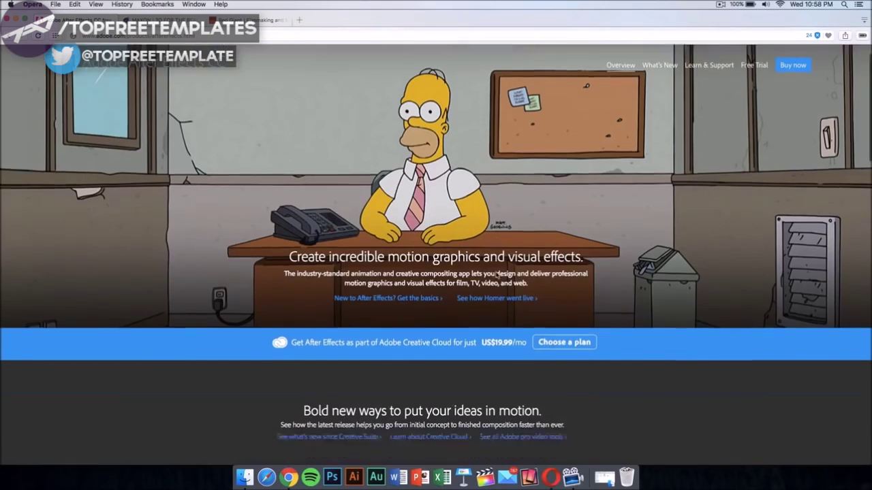
pyautogui.scroll(10, 496, 274)
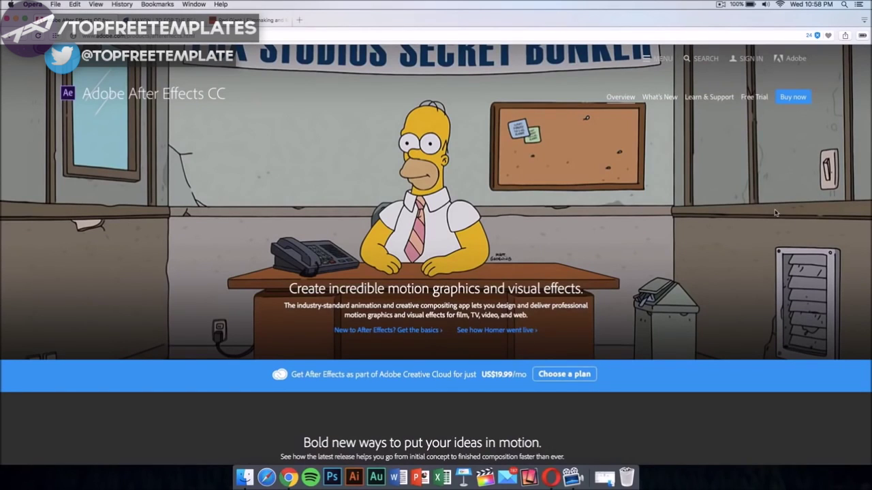
pyautogui.click(750, 97)
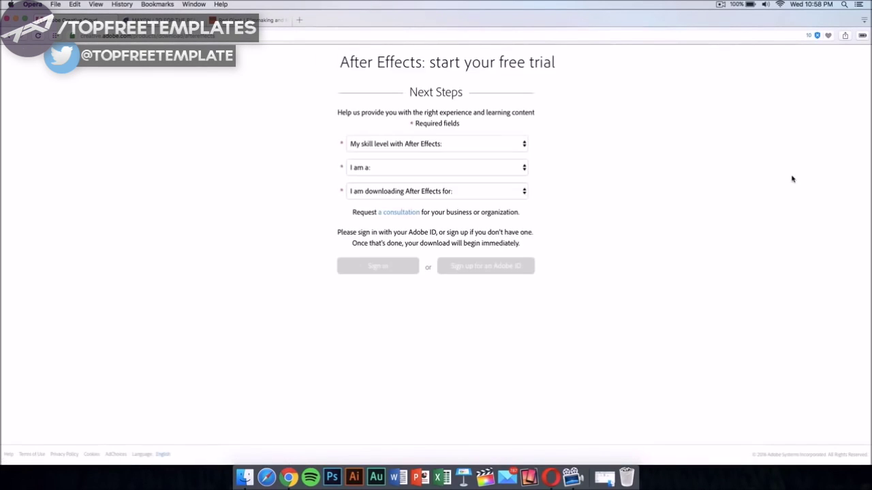
# - Answer Experienced, Web or Mobile Designer/Developer, organization's use, then go to Adobe ID sign-up
pyautogui.click(462, 143)
pyautogui.click(461, 163)
pyautogui.click(460, 170)
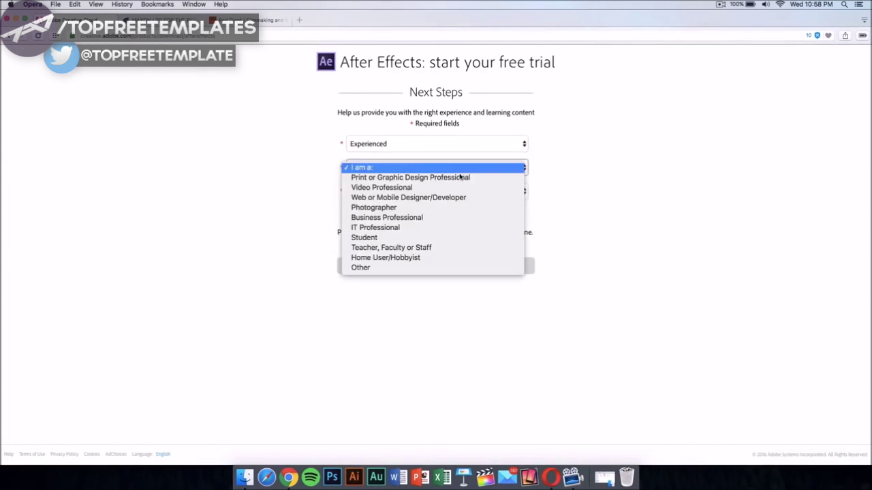
pyautogui.click(454, 198)
pyautogui.click(467, 193)
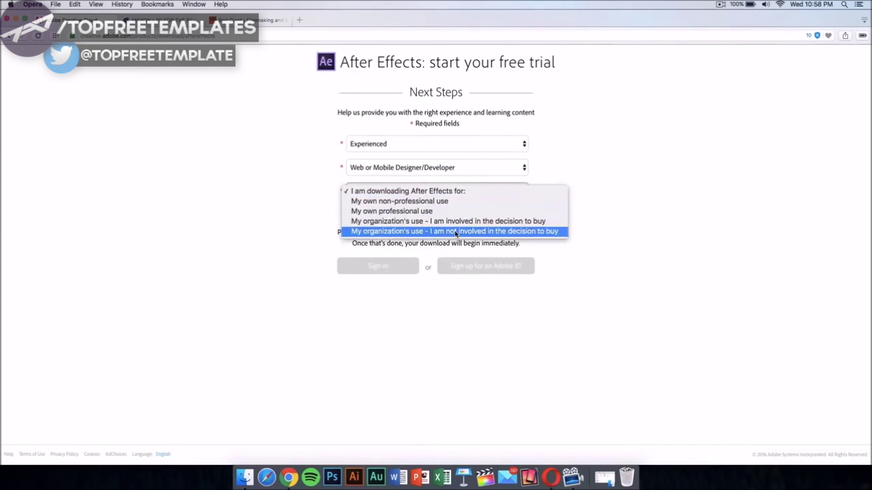
pyautogui.click(456, 231)
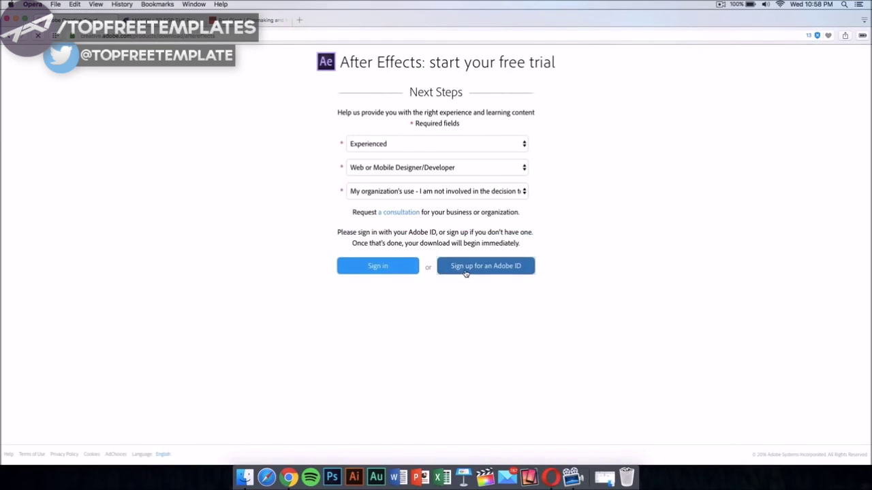
pyautogui.click(466, 273)
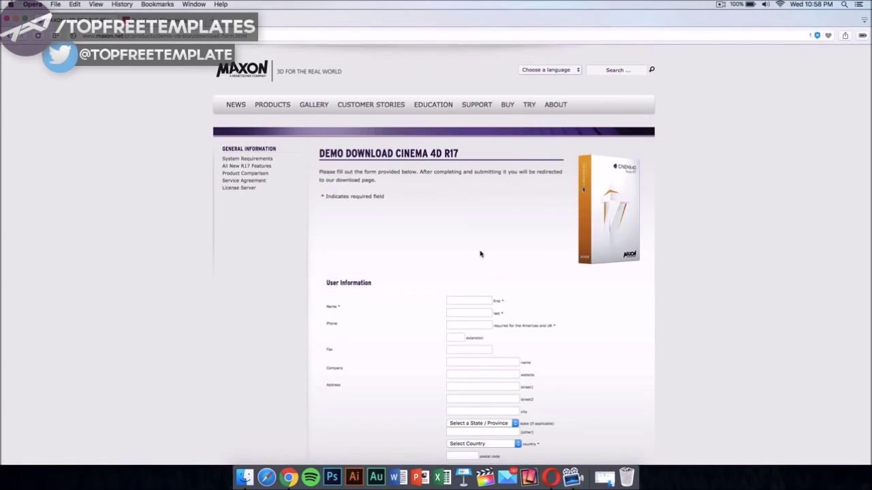
# - Scroll through Maxon's Cinema 4D R17 demo download form down to Submit
pyautogui.scroll(-15, 479, 254)
pyautogui.scroll(15, 479, 254)
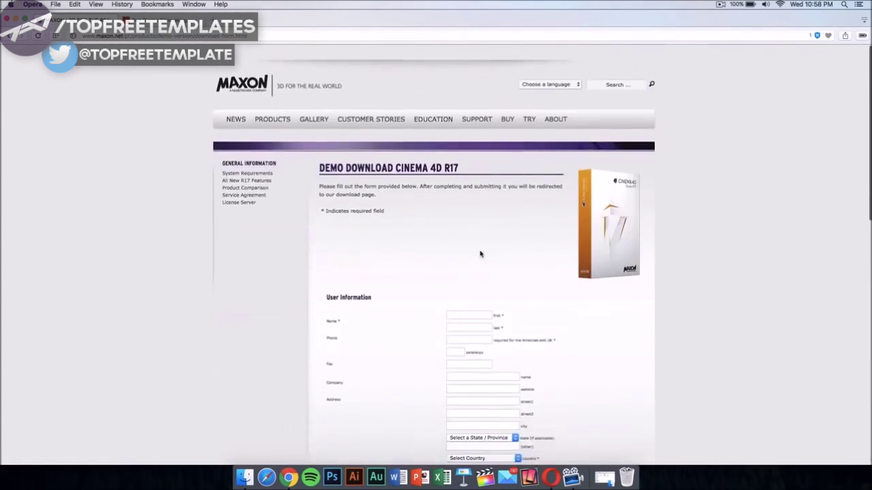
pyautogui.scroll(-3, 480, 254)
pyautogui.scroll(-5, 479, 254)
pyautogui.scroll(10, 480, 254)
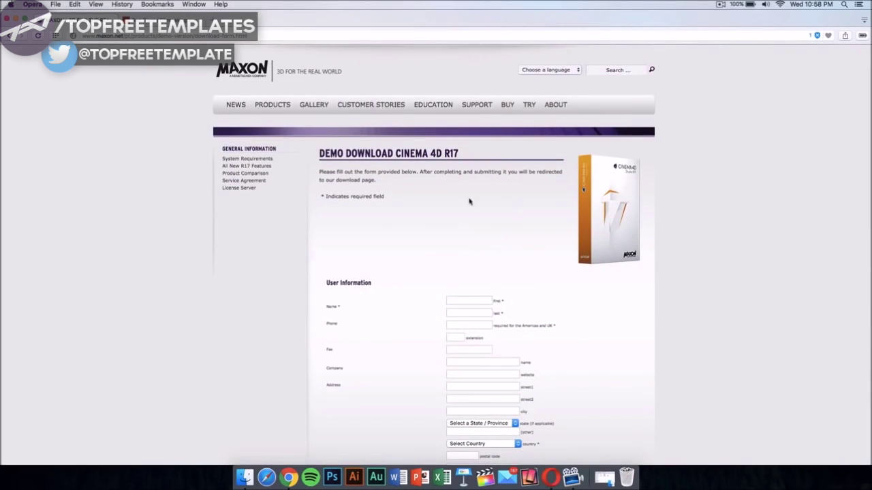
pyautogui.scroll(-10, 456, 240)
pyautogui.scroll(10, 455, 238)
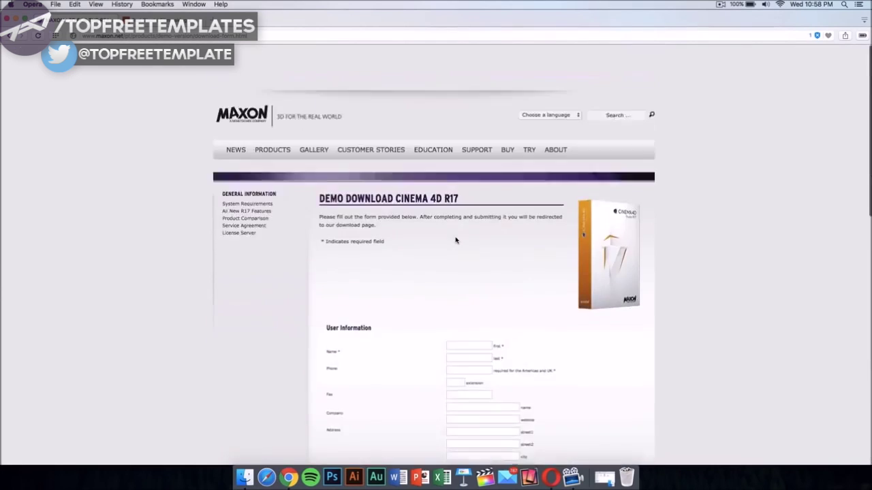
pyautogui.scroll(-12, 455, 239)
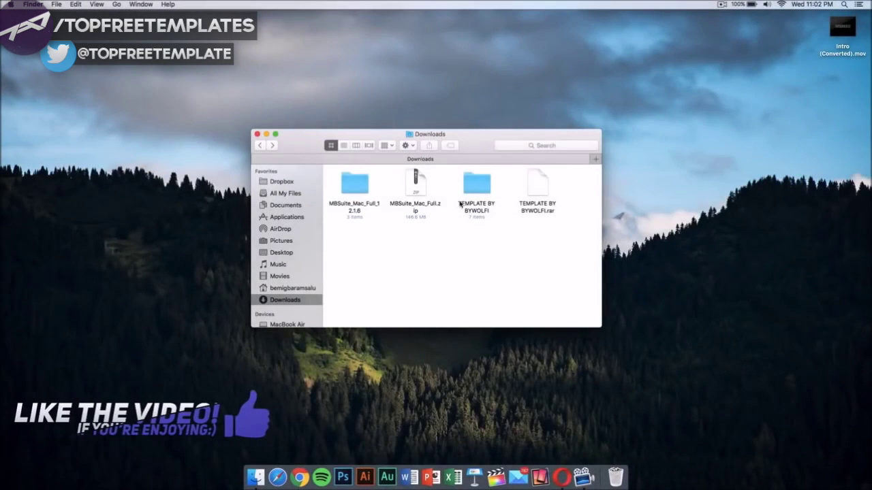
# - Open C4D Part.c4d from the TEMPLATE BY BYWOLFI folder in Cinema 4D
pyautogui.doubleClick(476, 185)
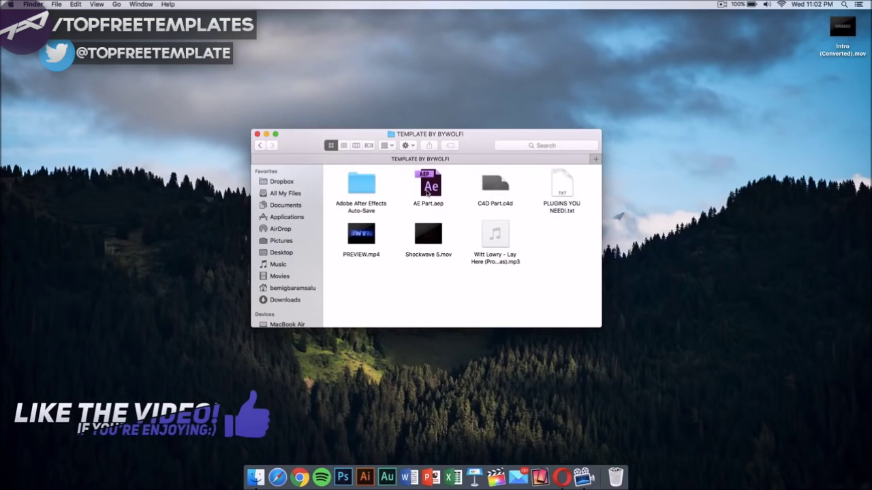
pyautogui.doubleClick(490, 185)
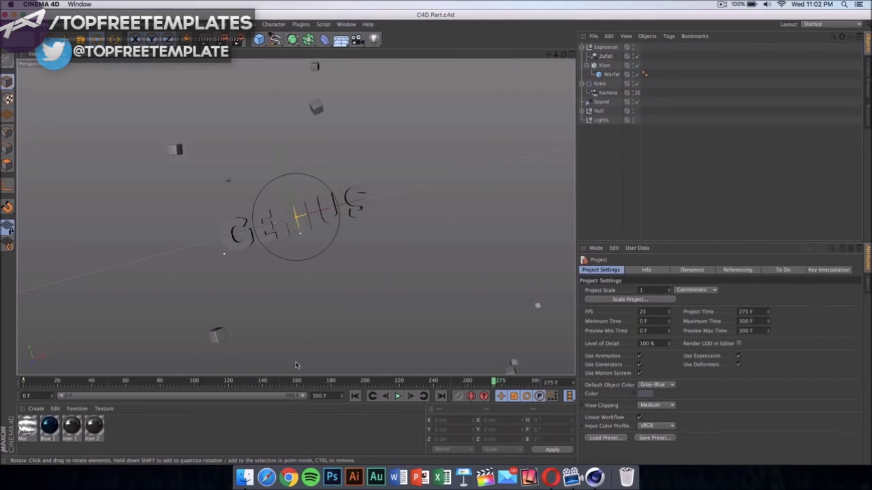
# - Replace the word GENIUS with TECH in the MoText object's Text field, in two passes
pyautogui.click(375, 213)
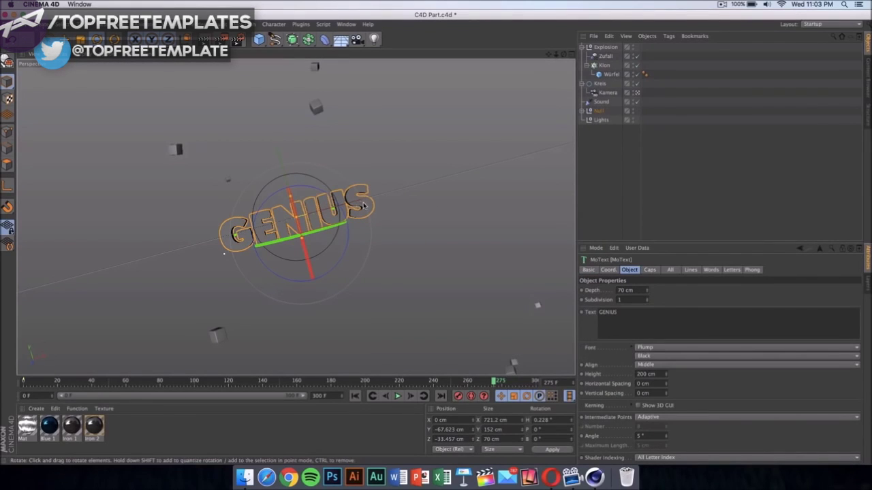
pyautogui.doubleClick(650, 318)
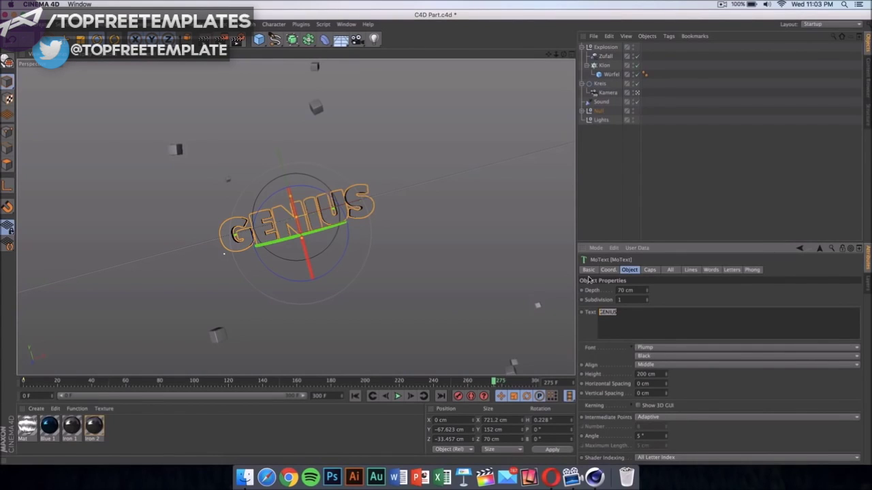
pyautogui.write('TECH')
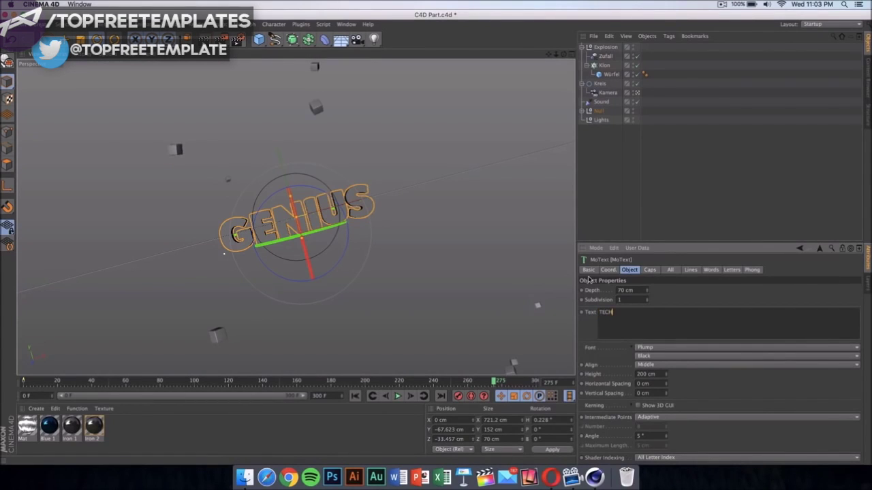
pyautogui.click(500, 232)
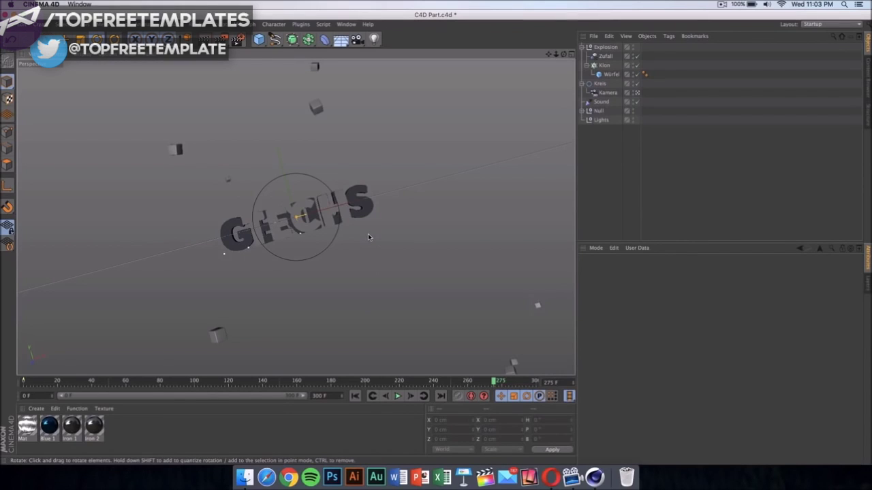
pyautogui.click(370, 208)
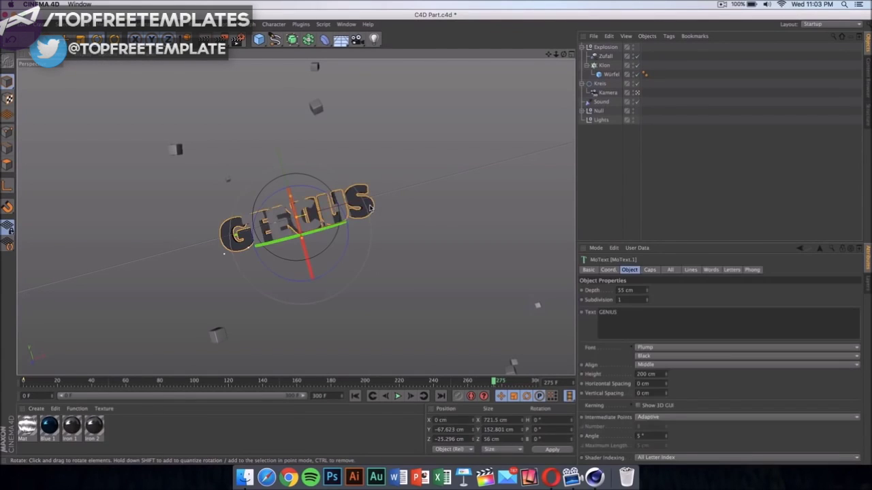
pyautogui.doubleClick(652, 314)
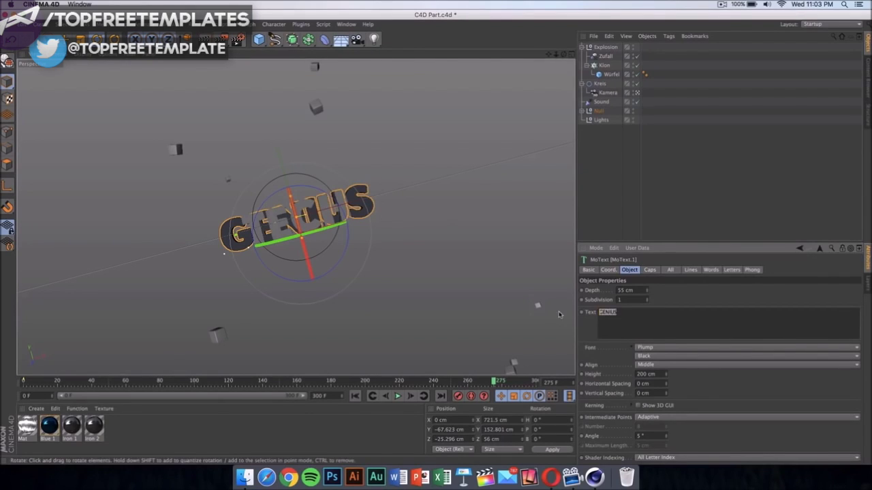
pyautogui.write('TECH')
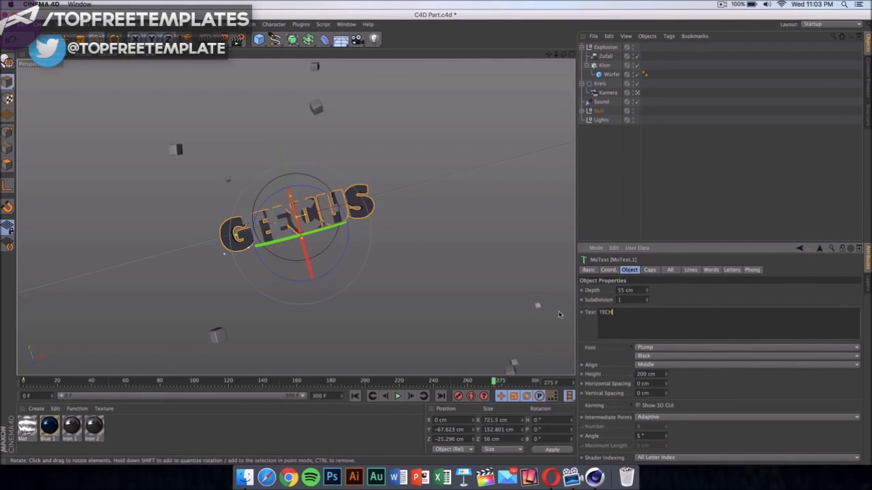
pyautogui.click(501, 224)
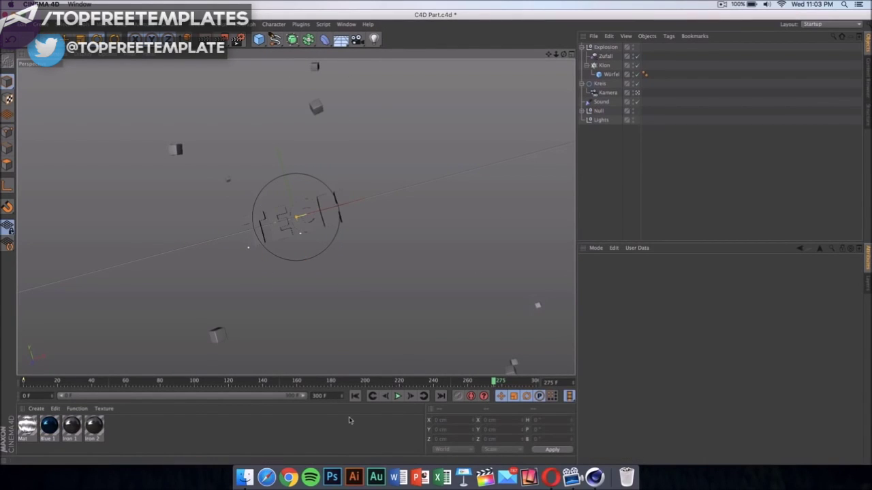
# - Play the explosion, stop at frame 216, and test-render that frame to the Picture Viewer
pyautogui.click(398, 396)
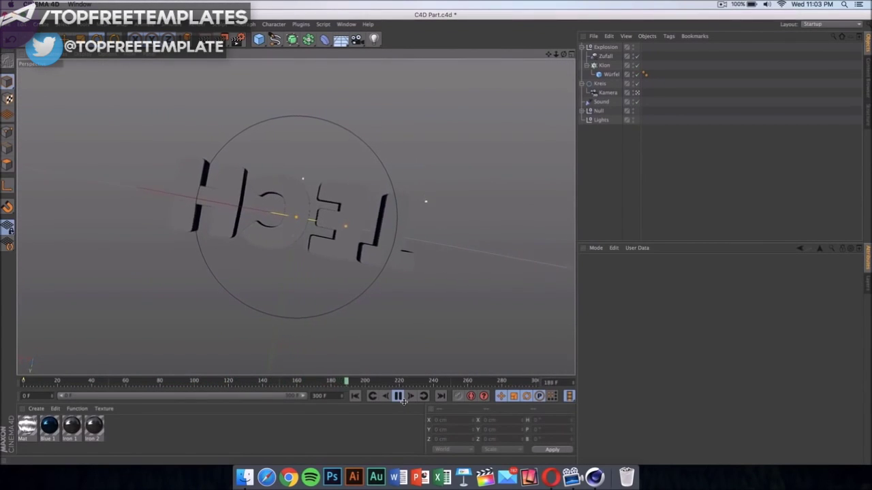
pyautogui.click(400, 398)
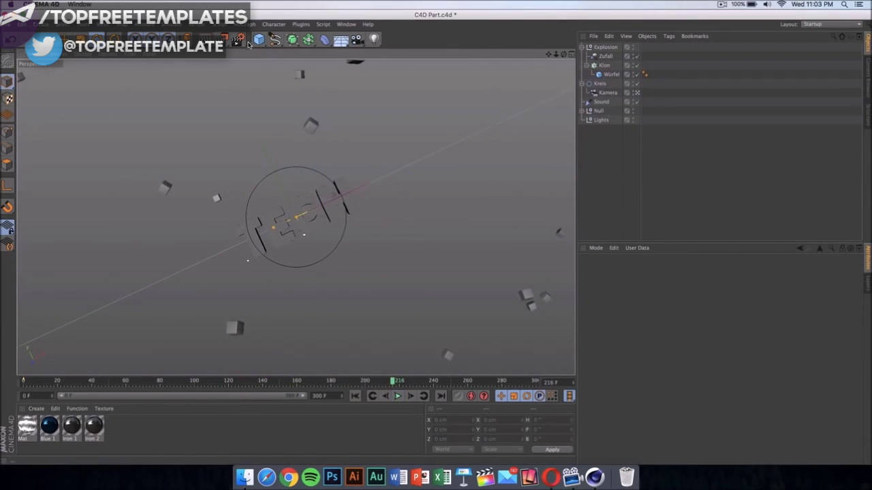
pyautogui.click(203, 27)
pyautogui.click(226, 39)
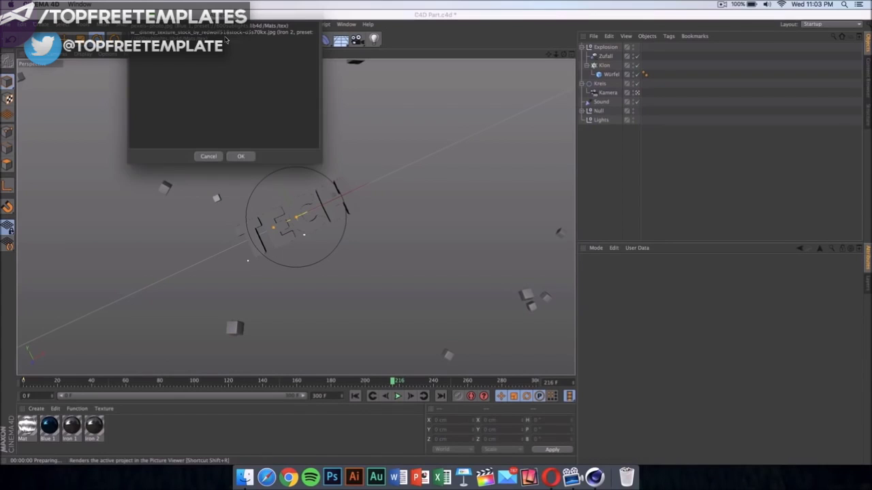
pyautogui.click(246, 161)
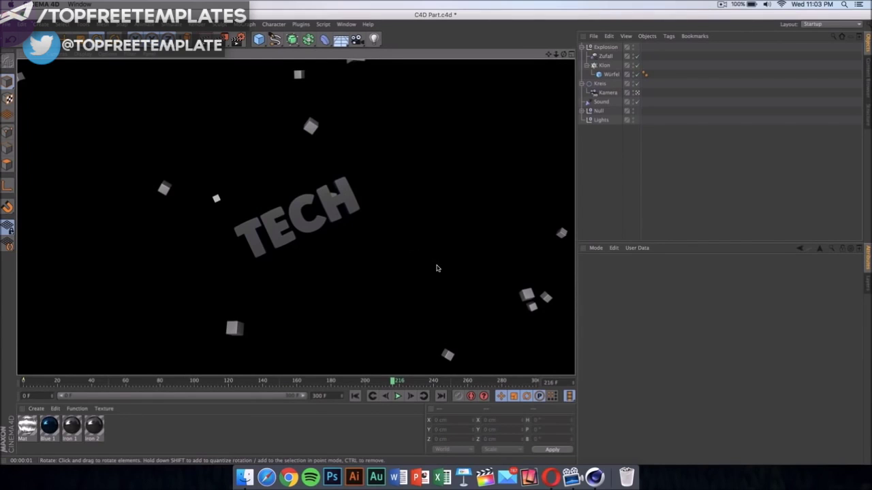
pyautogui.click(297, 139)
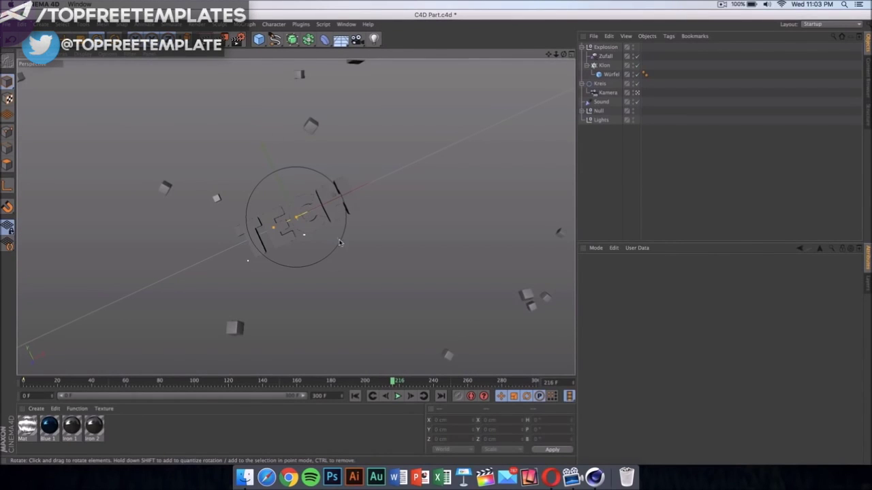
pyautogui.click(352, 203)
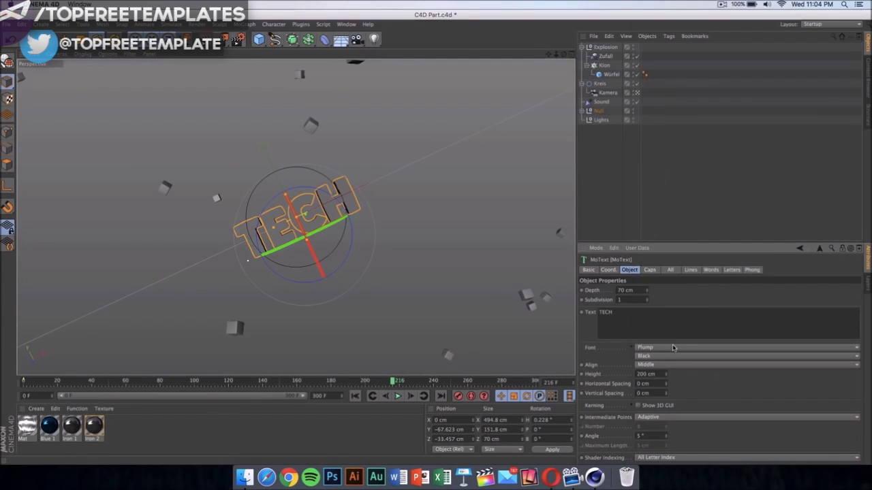
pyautogui.click(673, 347)
pyautogui.scroll(-10, 661, 296)
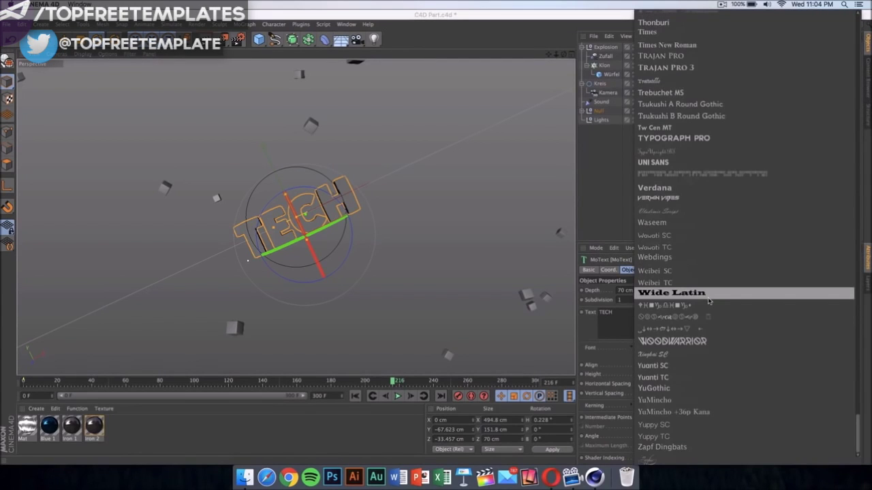
pyautogui.scroll(20, 709, 267)
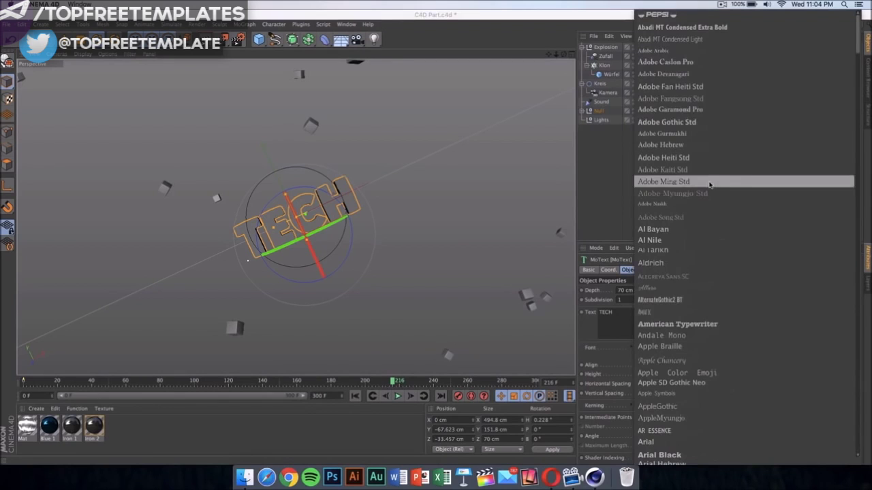
pyautogui.scroll(-20, 710, 278)
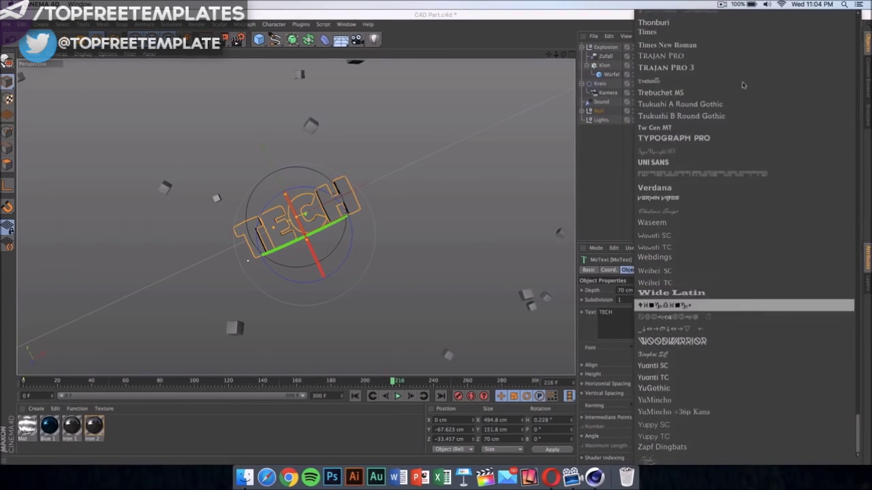
pyautogui.click(720, 270)
pyautogui.click(535, 361)
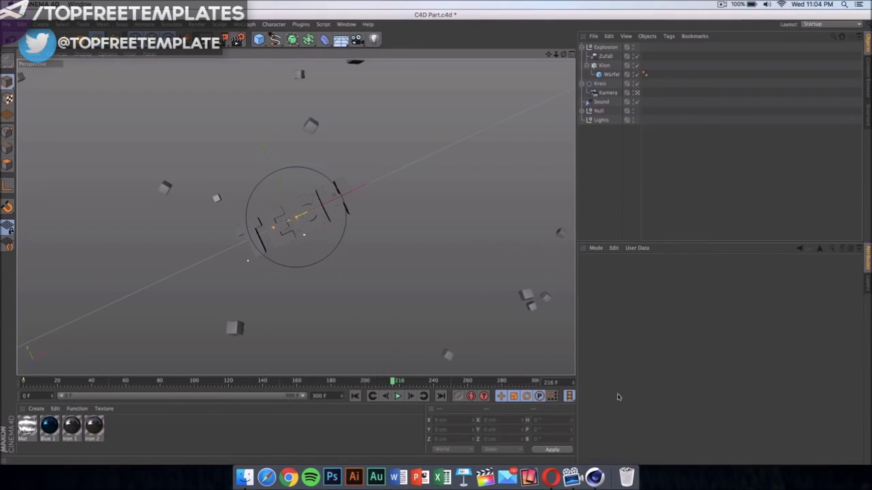
pyautogui.click(54, 426)
pyautogui.doubleClick(54, 427)
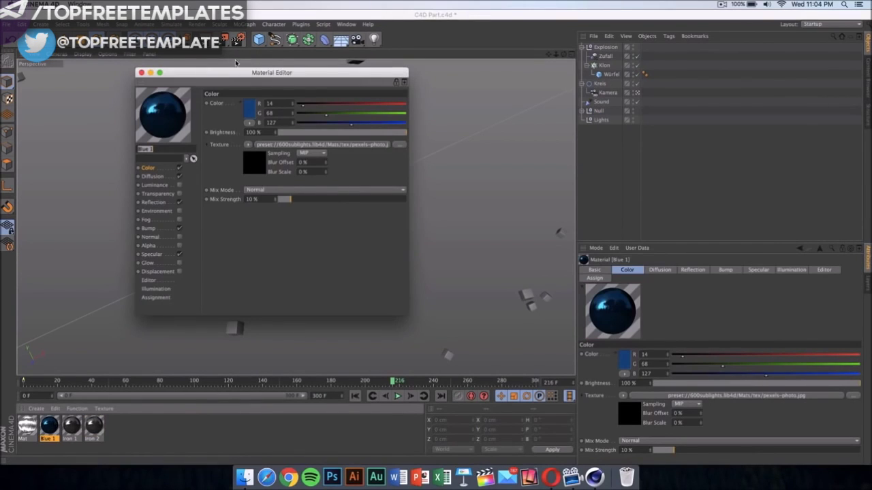
pyautogui.moveTo(257, 69); pyautogui.dragTo(541, 37)
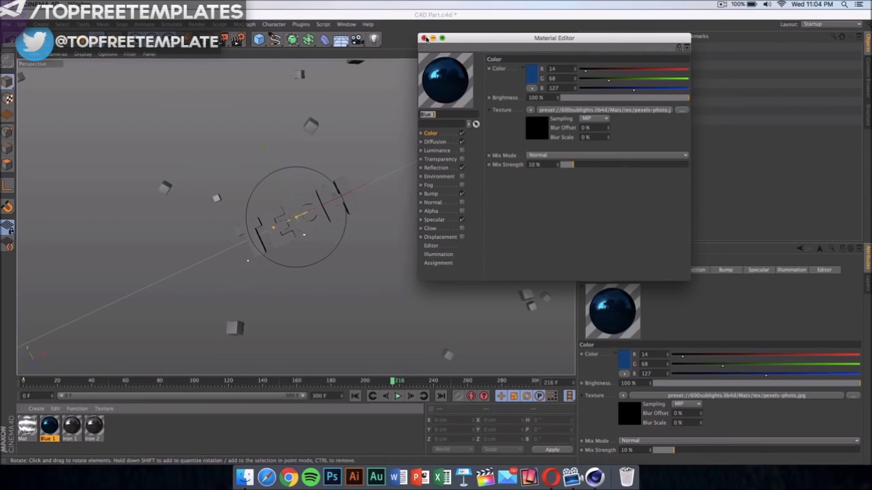
pyautogui.click(425, 38)
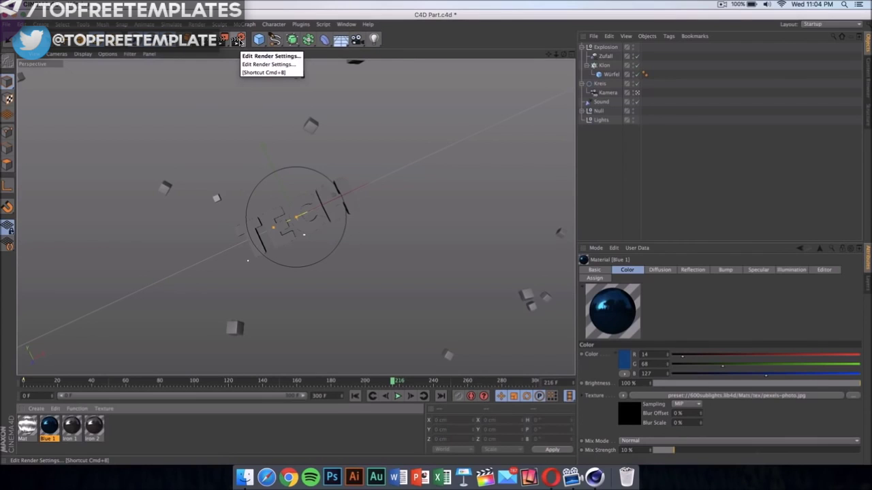
# - In Render Settings' Save page, set the output file to Intro on the Desktop as QuickTime Movie
pyautogui.click(239, 43)
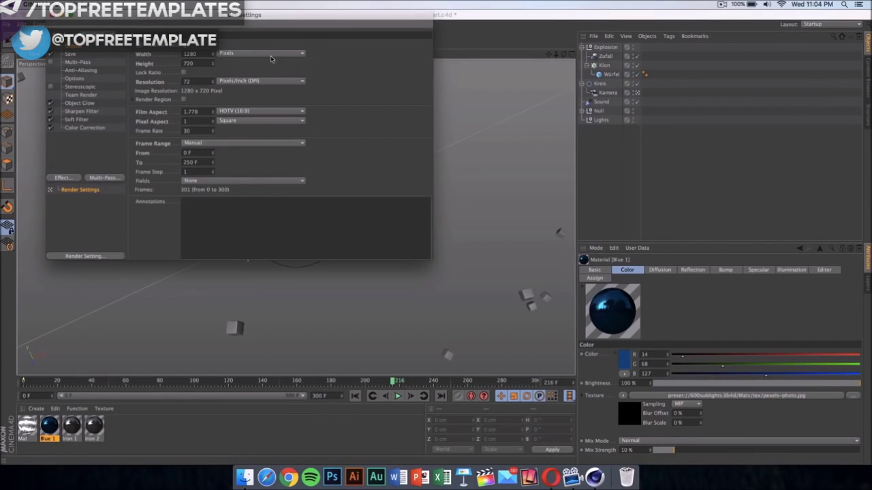
pyautogui.moveTo(267, 16); pyautogui.dragTo(411, 90)
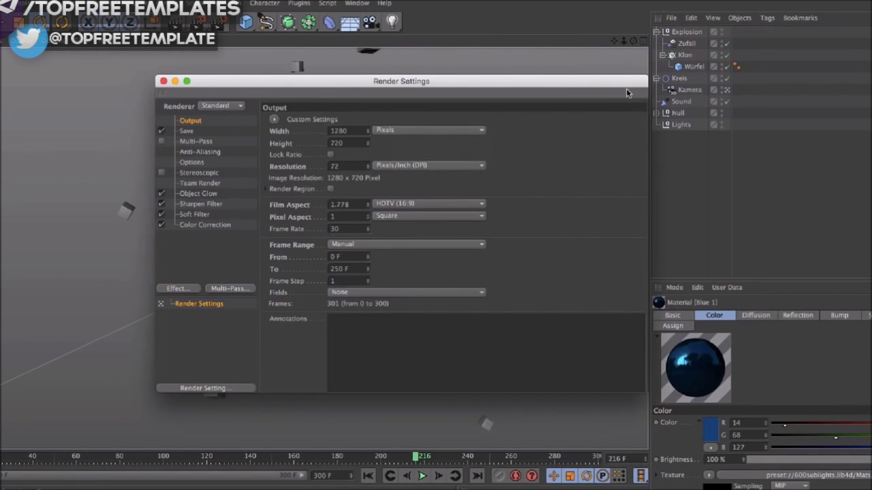
pyautogui.click(209, 132)
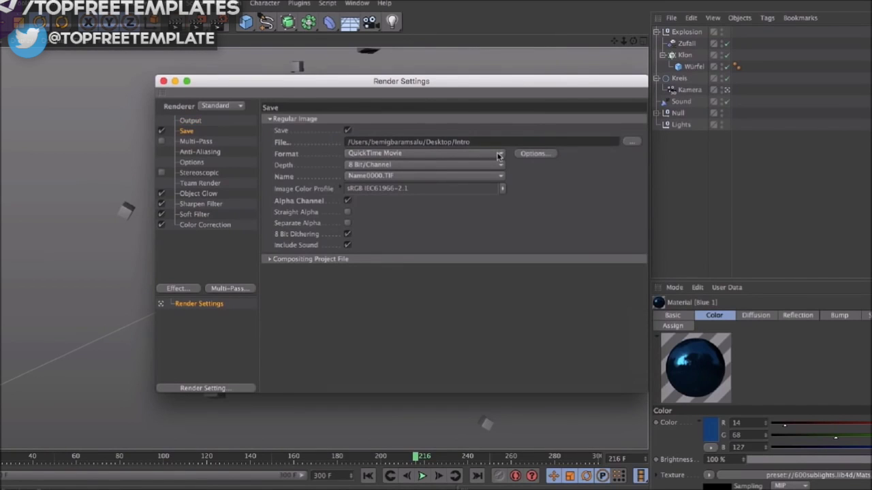
pyautogui.click(632, 142)
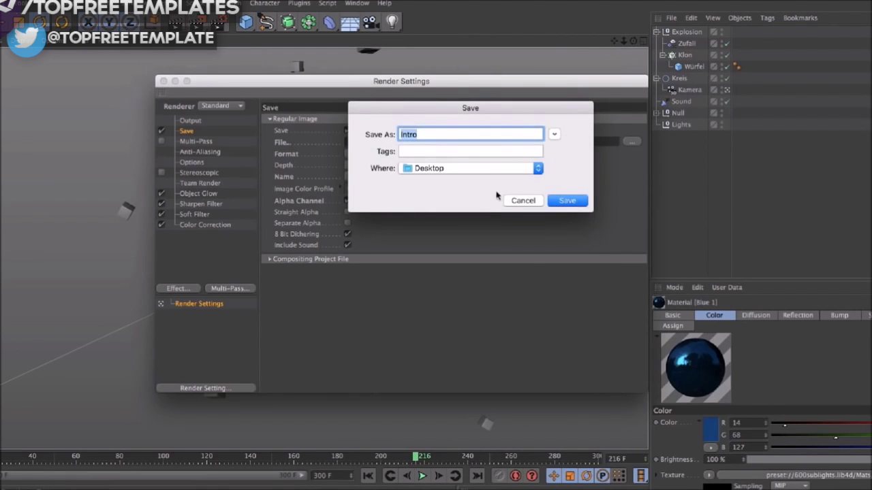
pyautogui.click(554, 202)
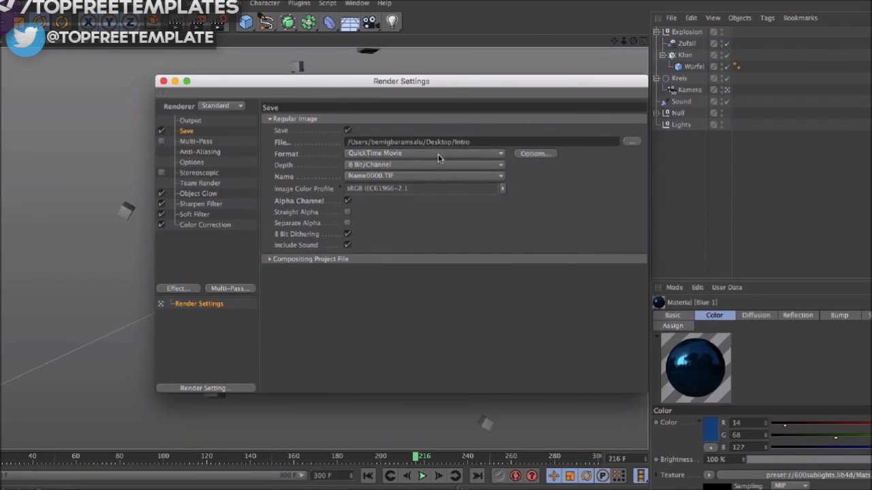
pyautogui.click(438, 154)
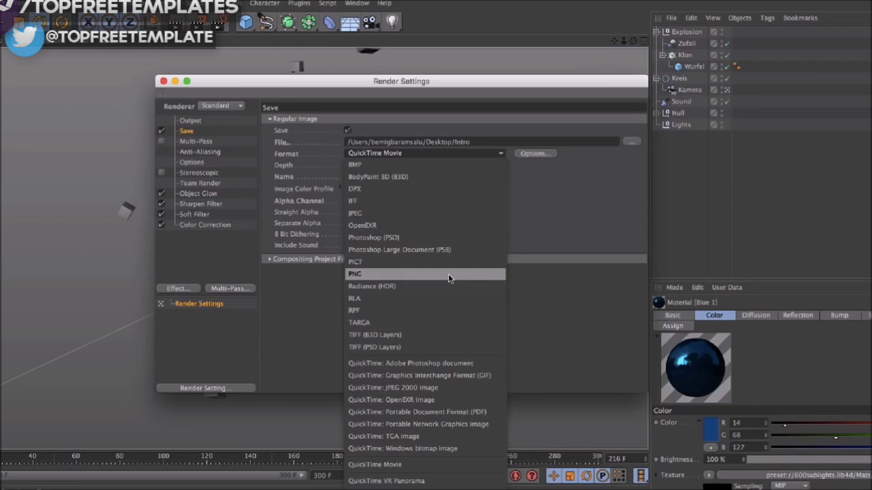
pyautogui.click(574, 204)
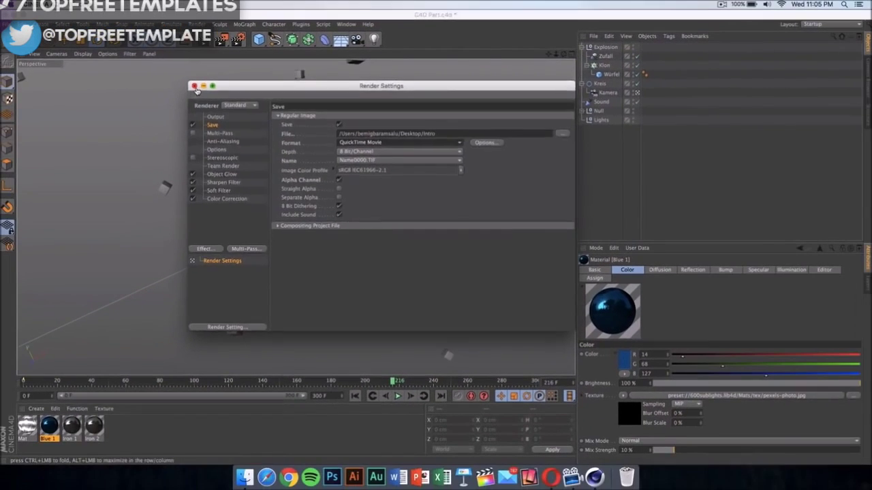
pyautogui.press('super+w')
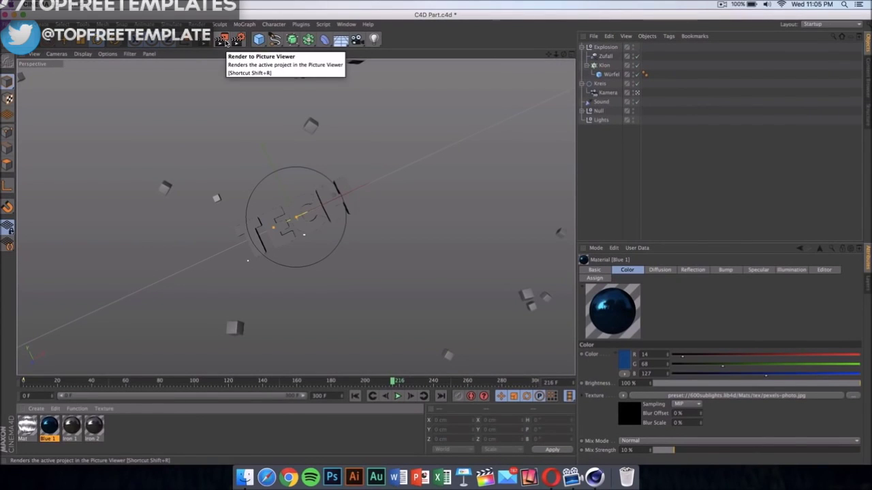
# - Render the intro to the Picture Viewer past the Asset Error warning, then bring up the stop-render prompt
pyautogui.click(223, 39)
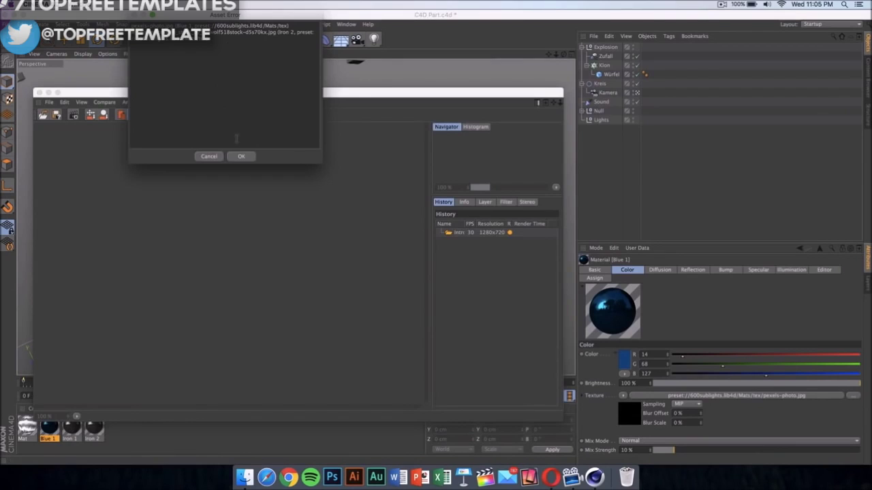
pyautogui.click(238, 156)
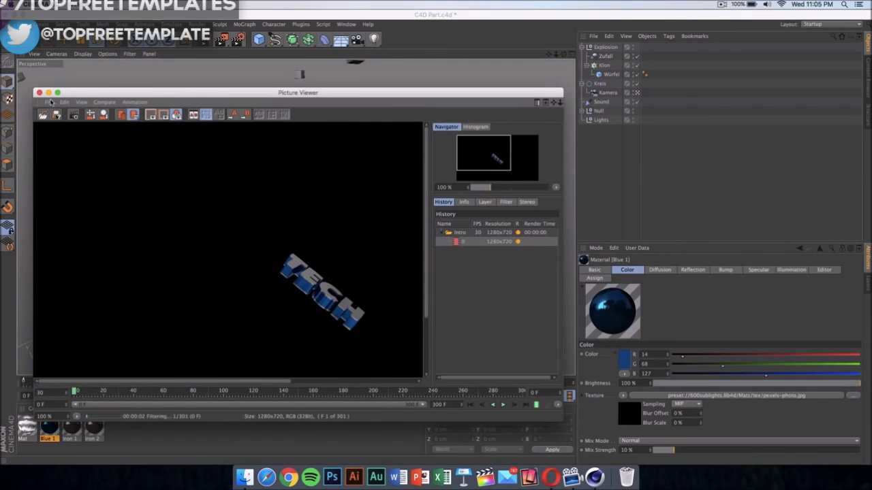
pyautogui.hotkey('shift', 'r')
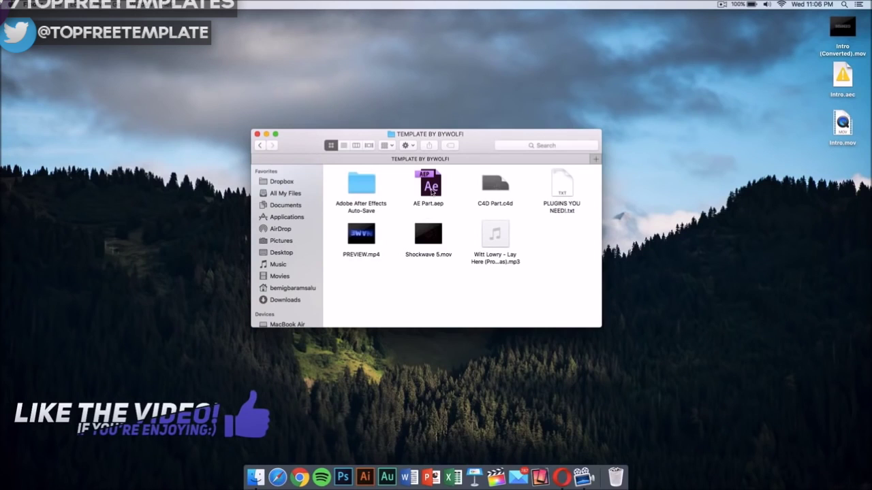
# - Open AE Part.aep from the TEMPLATE BY BYWOLFI folder in After Effects
pyautogui.click(431, 191)
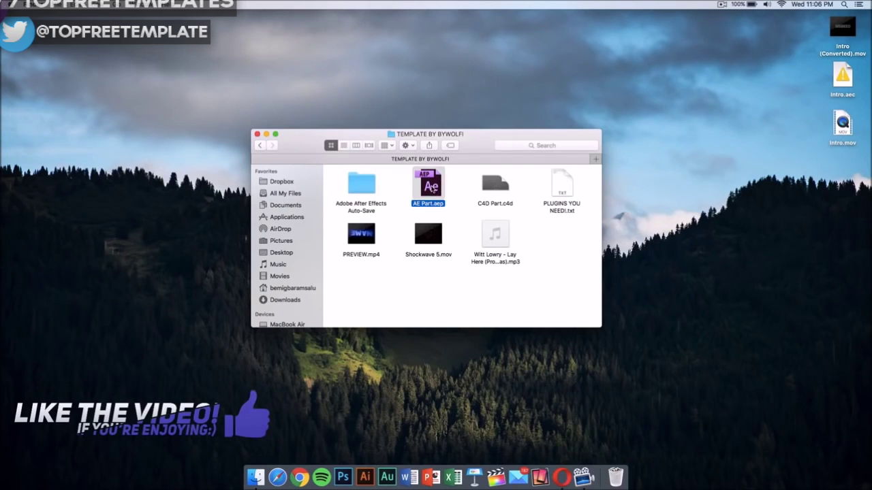
pyautogui.doubleClick(431, 191)
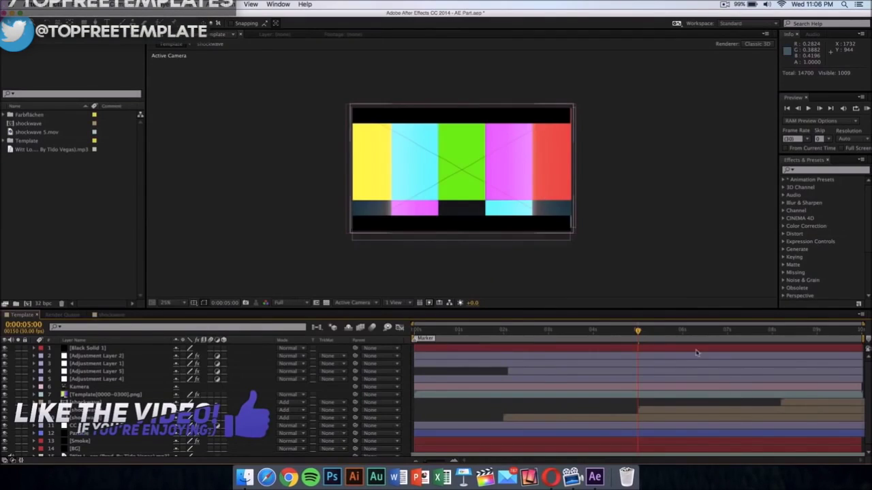
# - Step the playhead back to 0:00:04:21 and expand the Template folder in the Project panel
pyautogui.press('pageup')
pyautogui.press('pageup')
pyautogui.press('pageup')
pyautogui.press('pageup')
pyautogui.press('pageup')
pyautogui.press('pageup')
pyautogui.press('pageup')
pyautogui.press('pageup')
pyautogui.press('pageup')
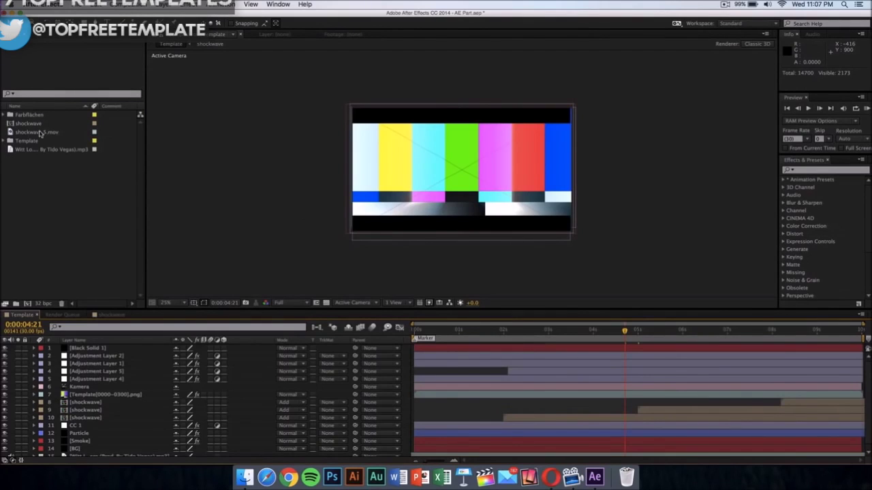
pyautogui.click(4, 141)
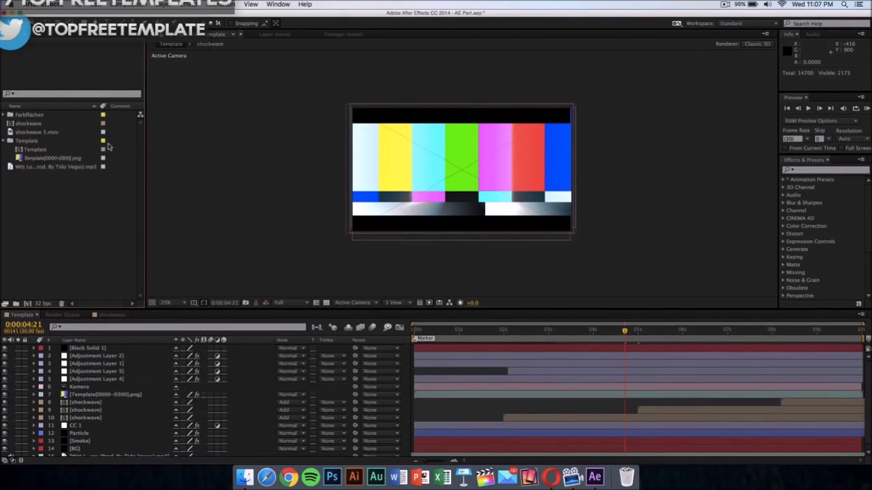
pyautogui.click(27, 141)
# - Swap the Template[0000-0300].png sequence for the 1280×720 Intro (Converted).mov file
pyautogui.click(32, 158)
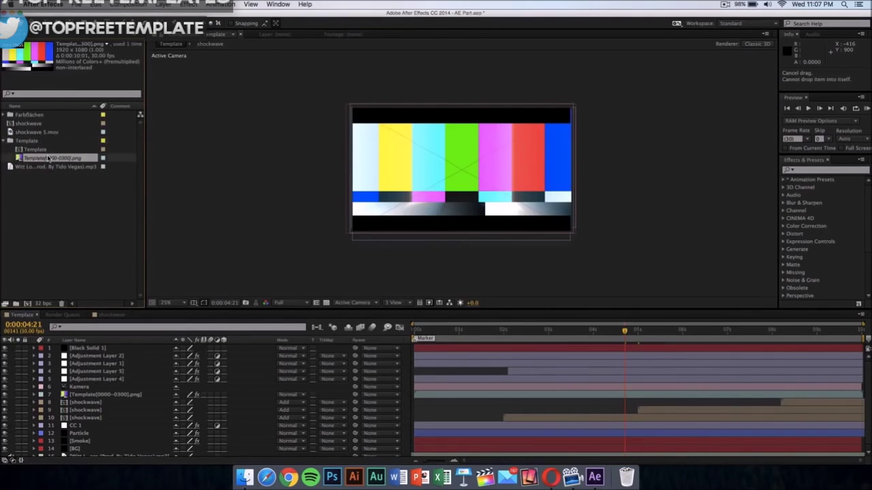
pyautogui.rightClick(41, 159)
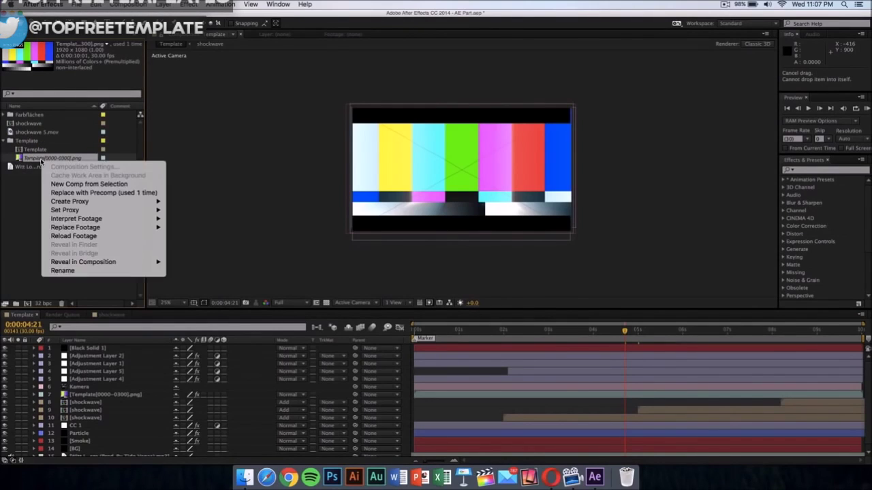
pyautogui.click(41, 159)
pyautogui.rightClick(78, 161)
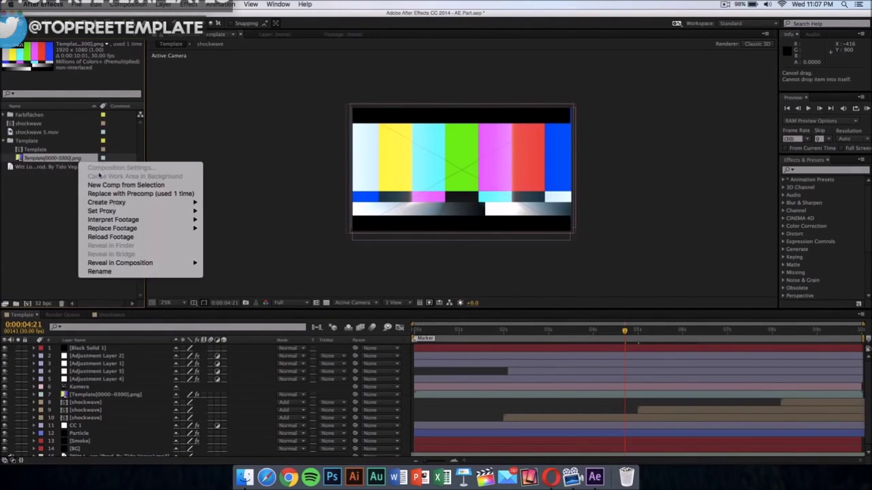
pyautogui.moveTo(137, 229)
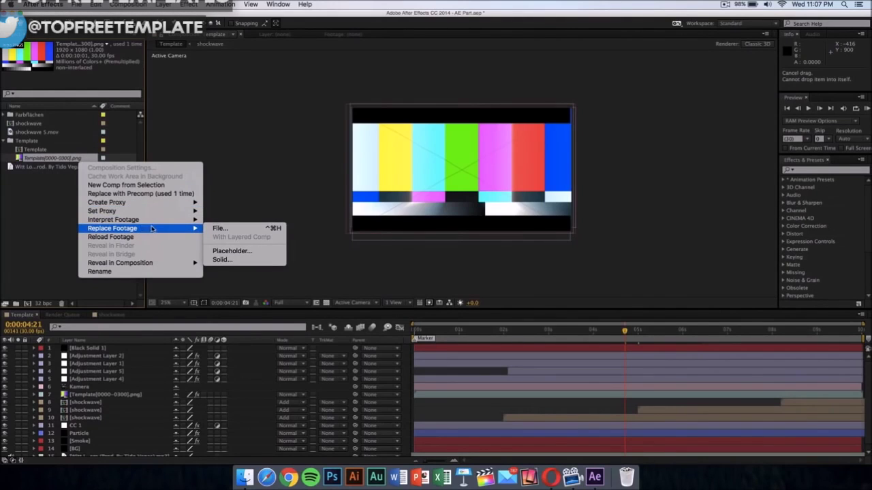
pyautogui.click(233, 230)
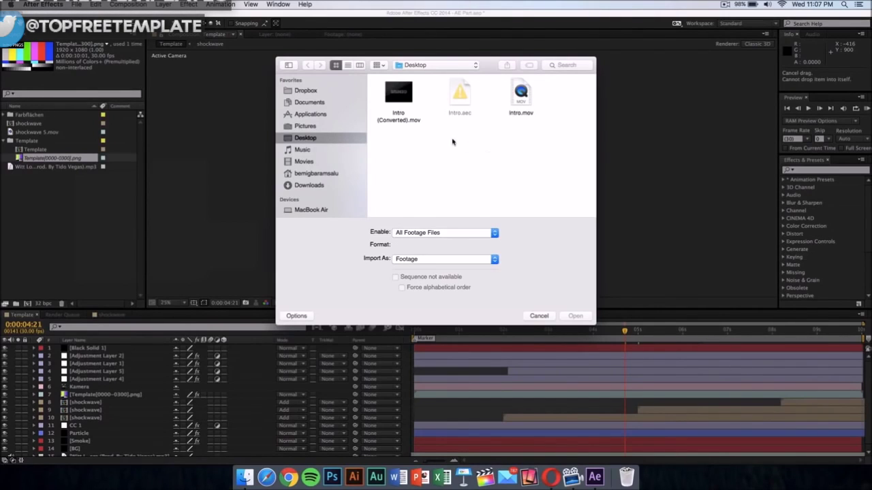
pyautogui.click(408, 119)
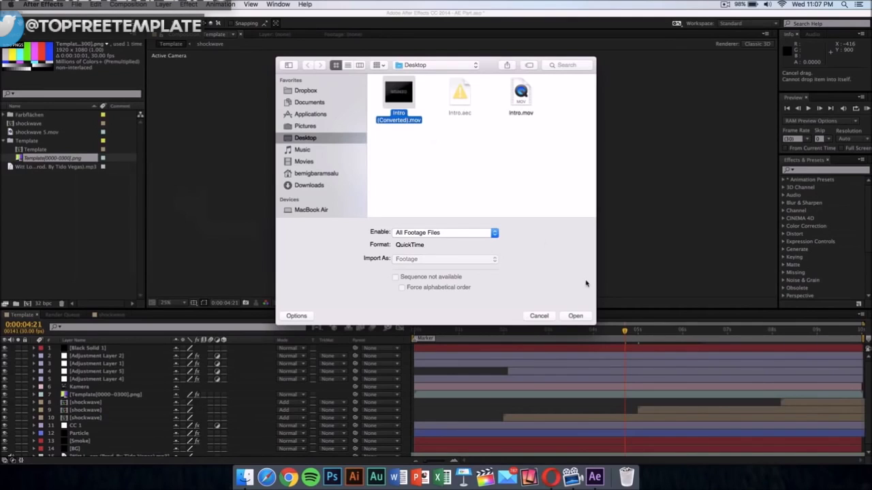
pyautogui.click(575, 316)
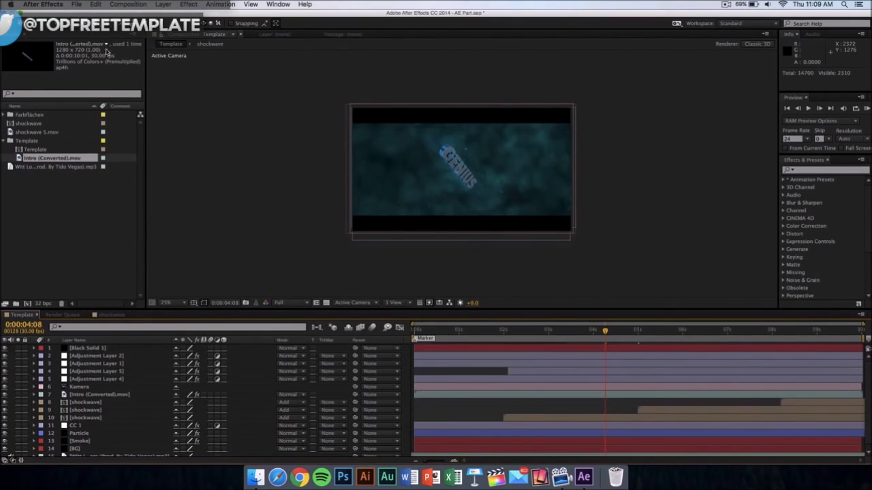
# - Add the Template comp to the Render Queue, outputting Template_1.mov to the Desktop
pyautogui.click(136, 4)
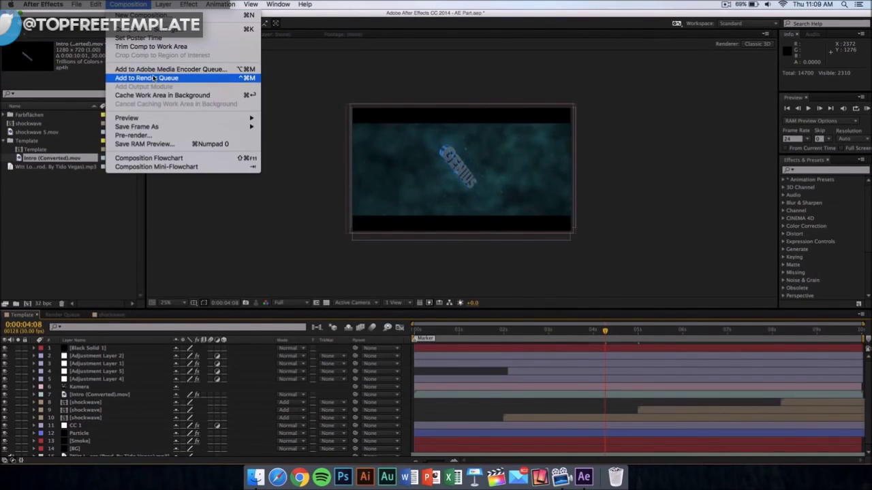
pyautogui.click(154, 79)
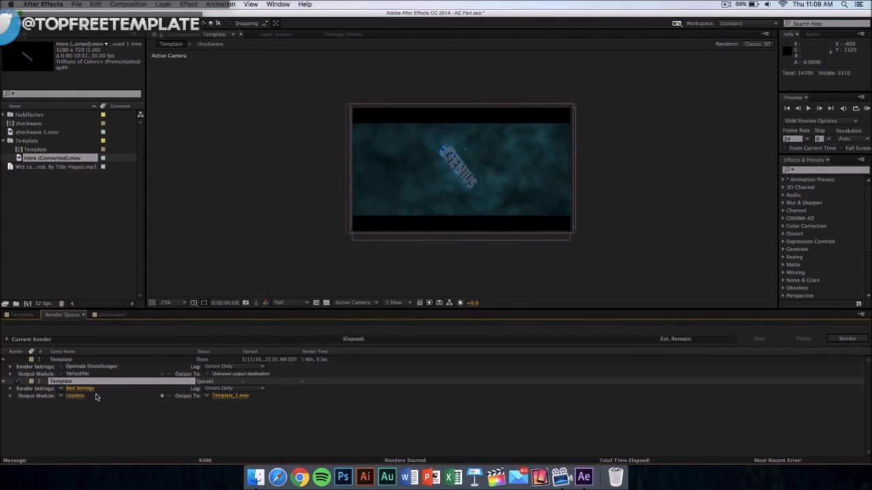
pyautogui.click(234, 397)
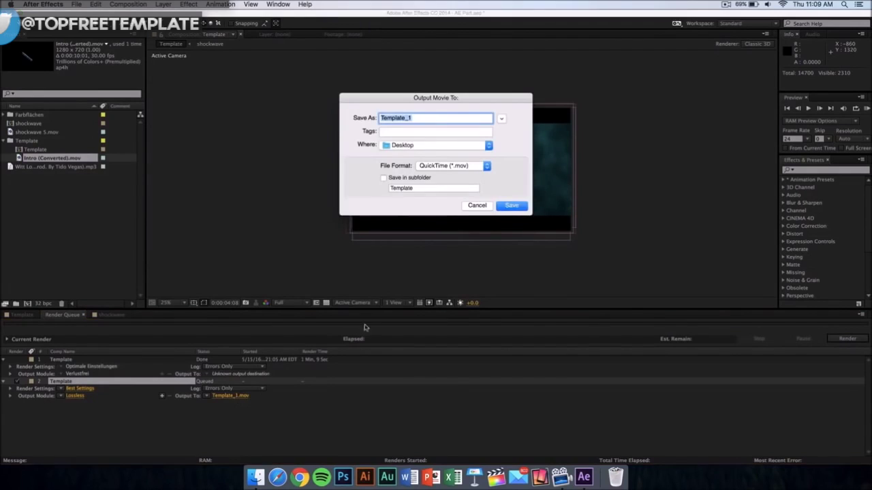
pyautogui.click(403, 147)
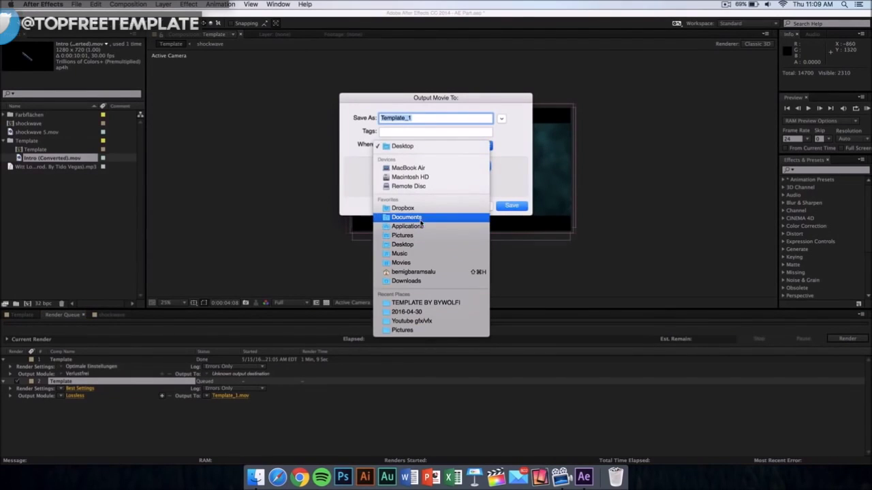
pyautogui.click(524, 166)
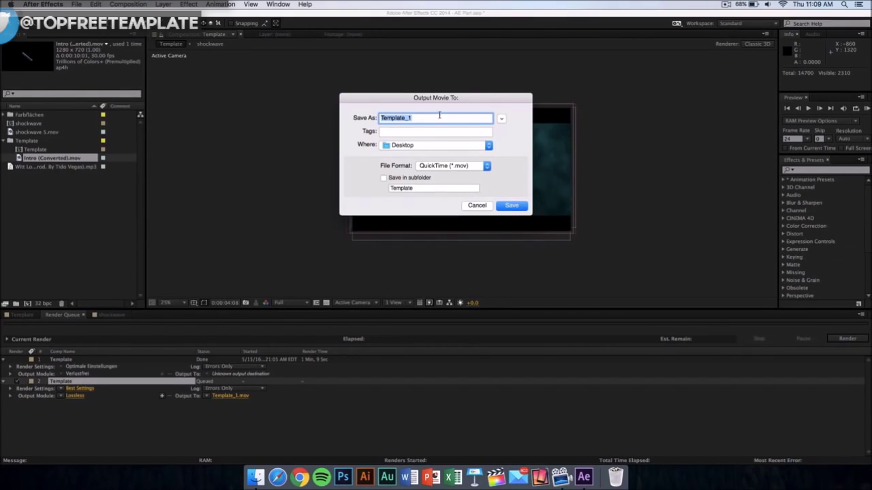
pyautogui.click(512, 205)
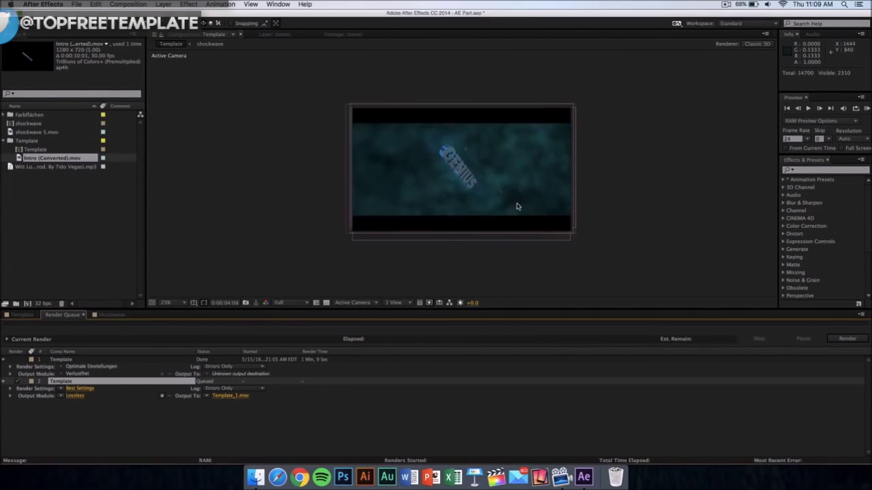
# - Start rendering the queued Template comp to Template_1.mov
pyautogui.click(845, 340)
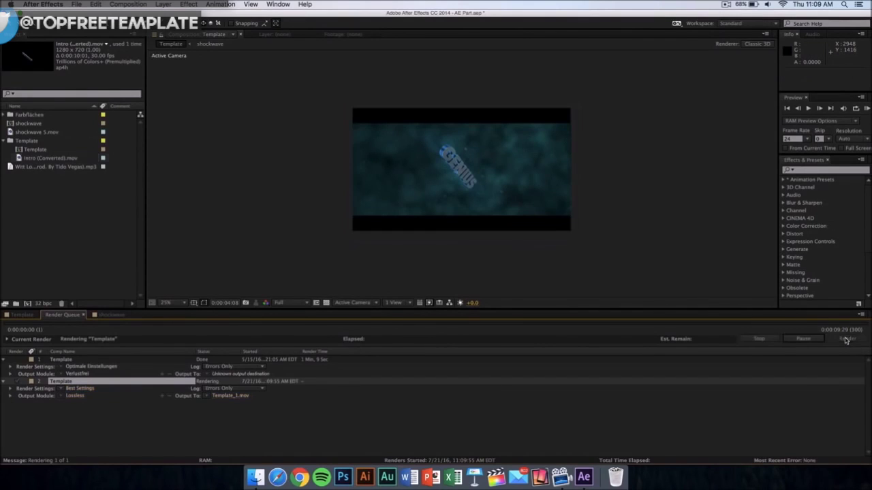